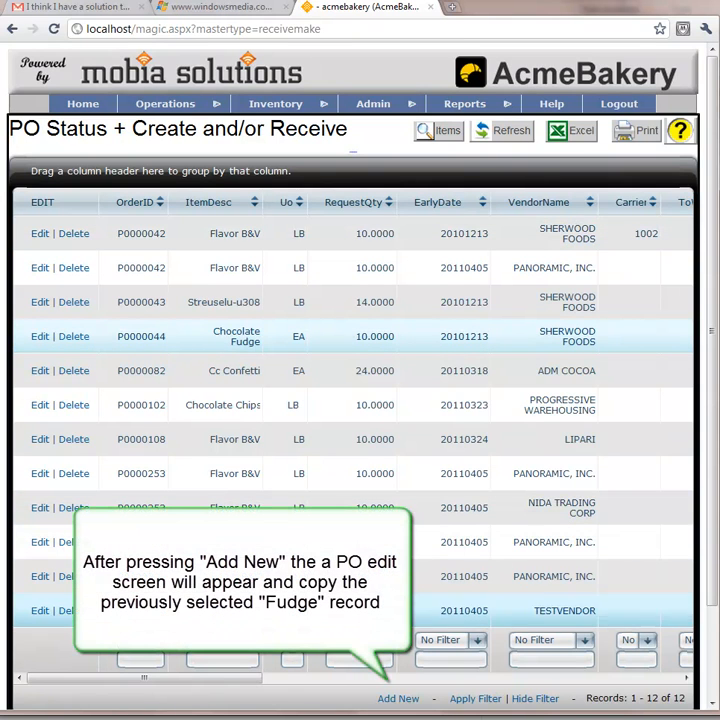
- Start a new purchase order copied from the Chocolate Fudge record and generate a new PO number for it
left_click(400, 700)
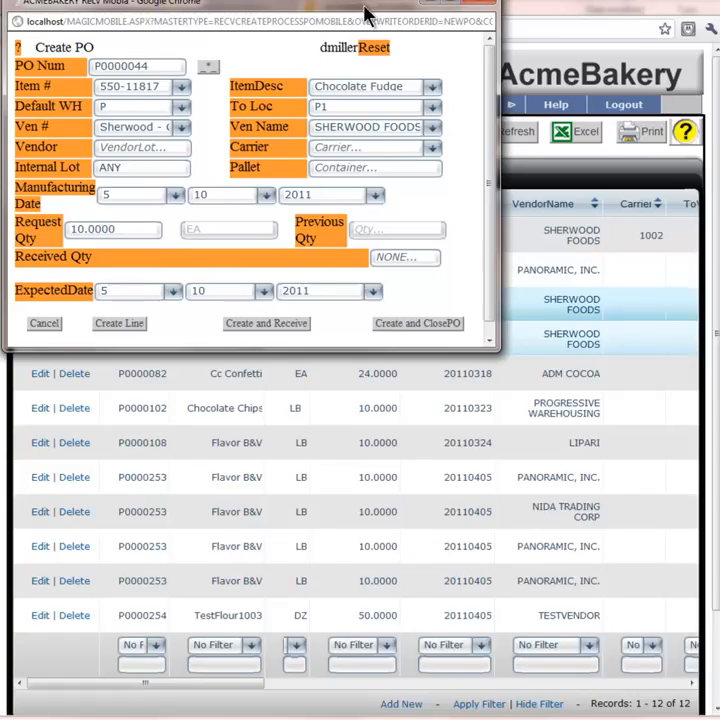
left_click_drag(365, 6, 377, 26)
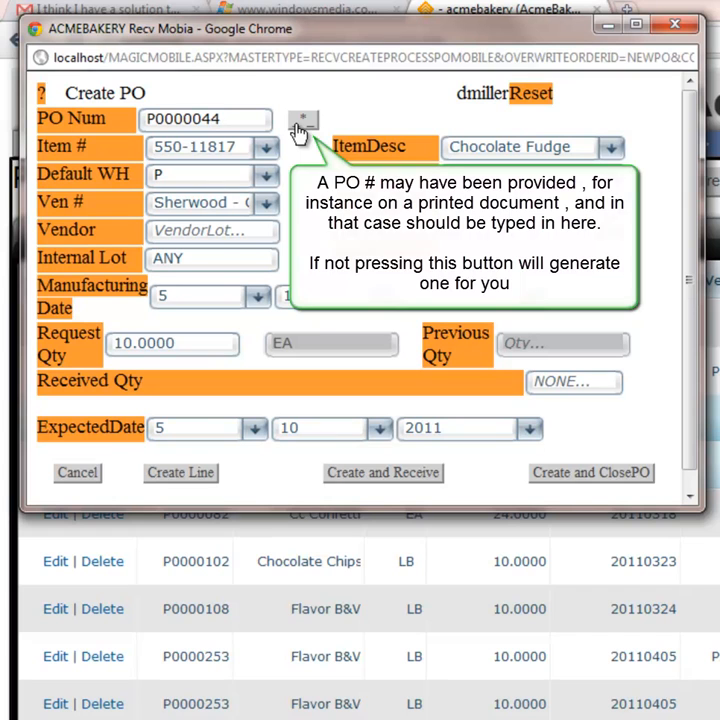
left_click(298, 122)
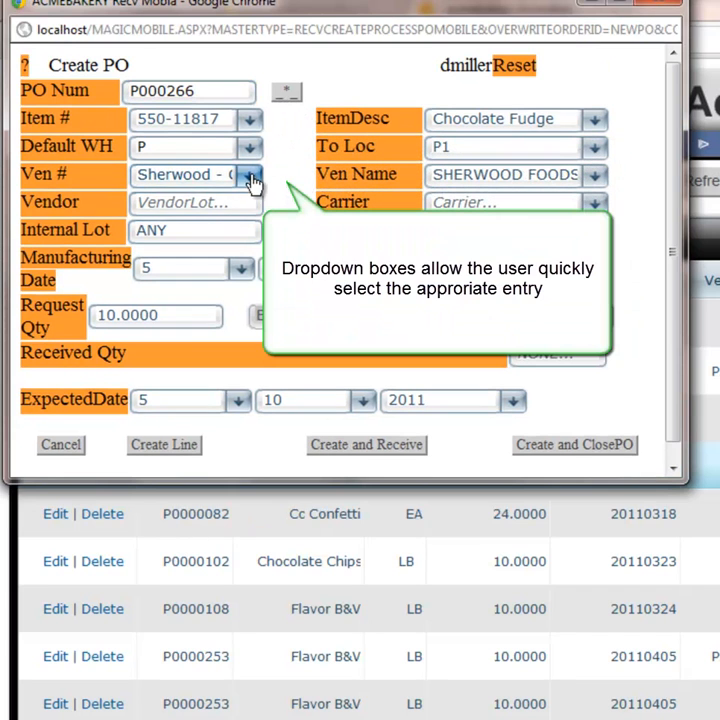
- Change the vendor of the new purchase order to ADM
left_click(266, 203)
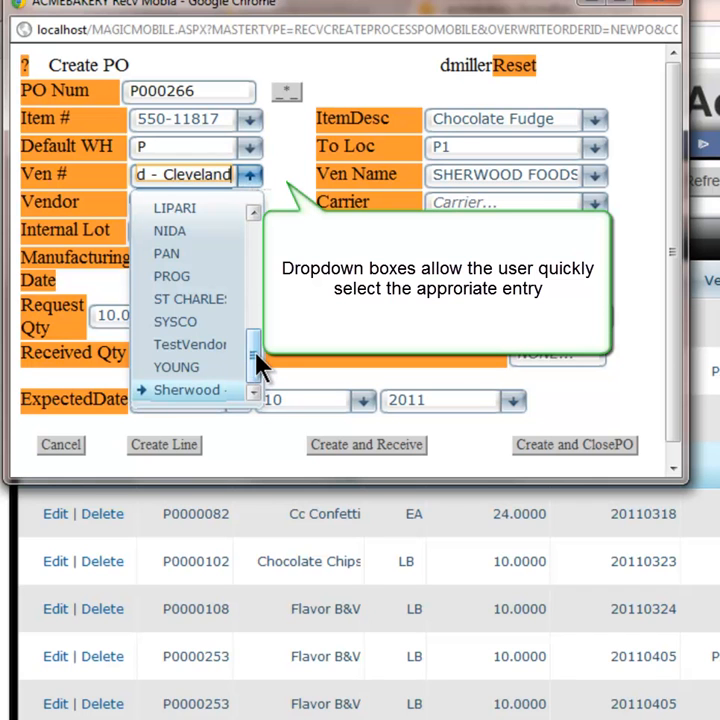
left_click_drag(252, 362, 253, 238)
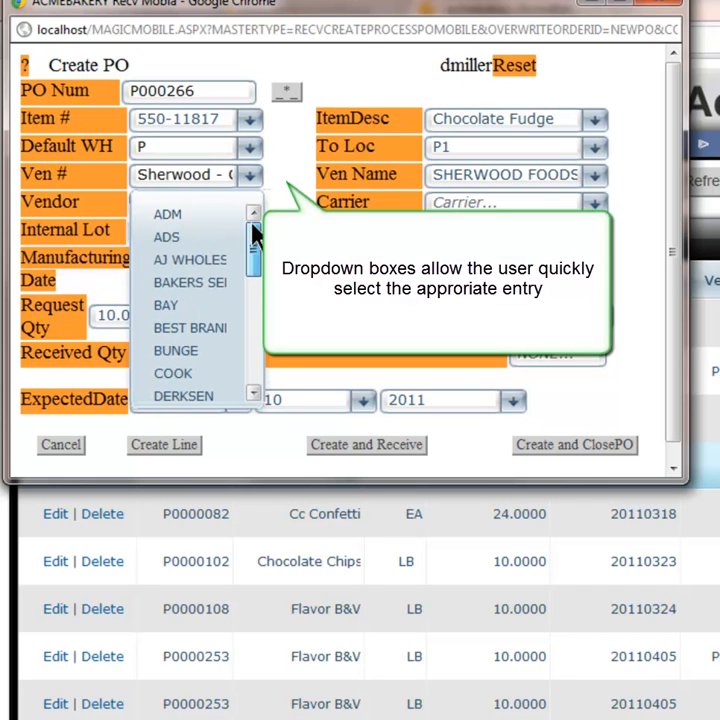
left_click(200, 215)
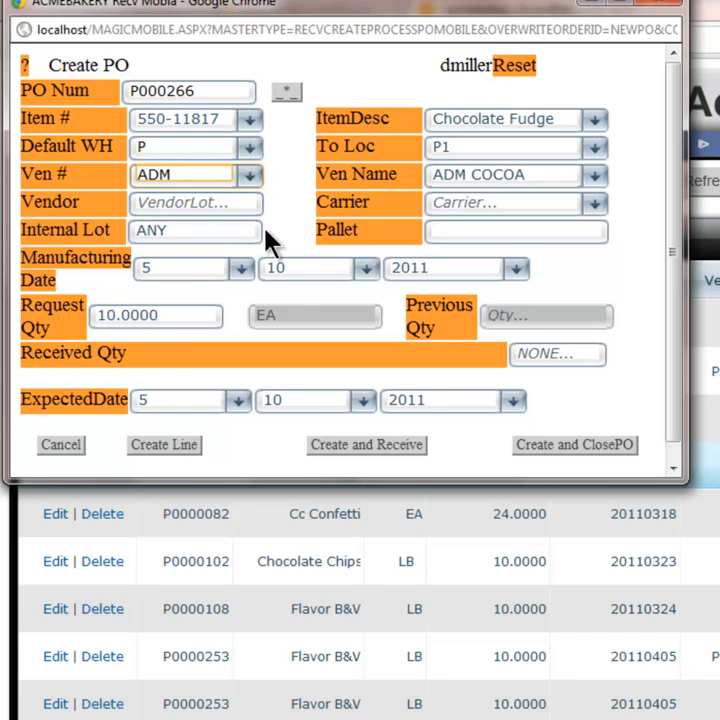
- Set the request quantity to 100 and create the purchase order line without receiving inventory
double_click(122, 315)
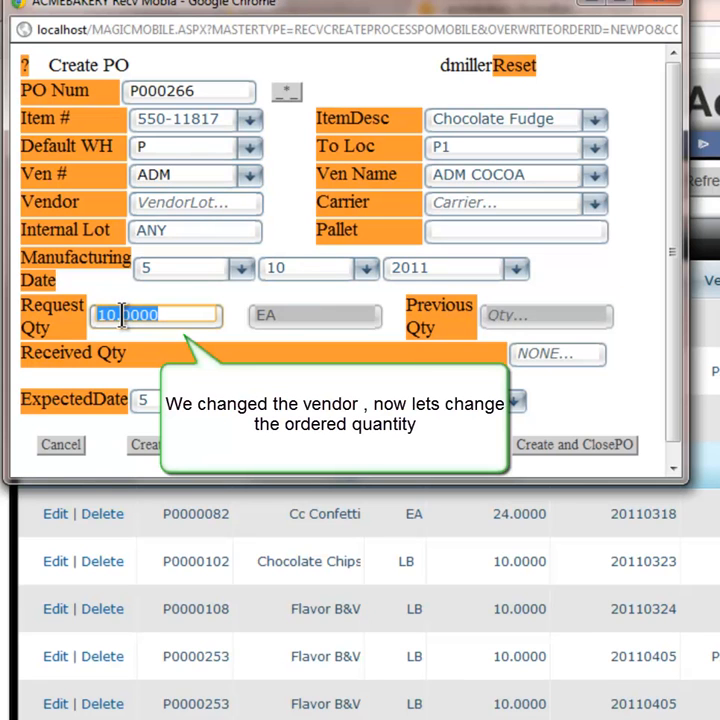
type("100")
key("Tab")
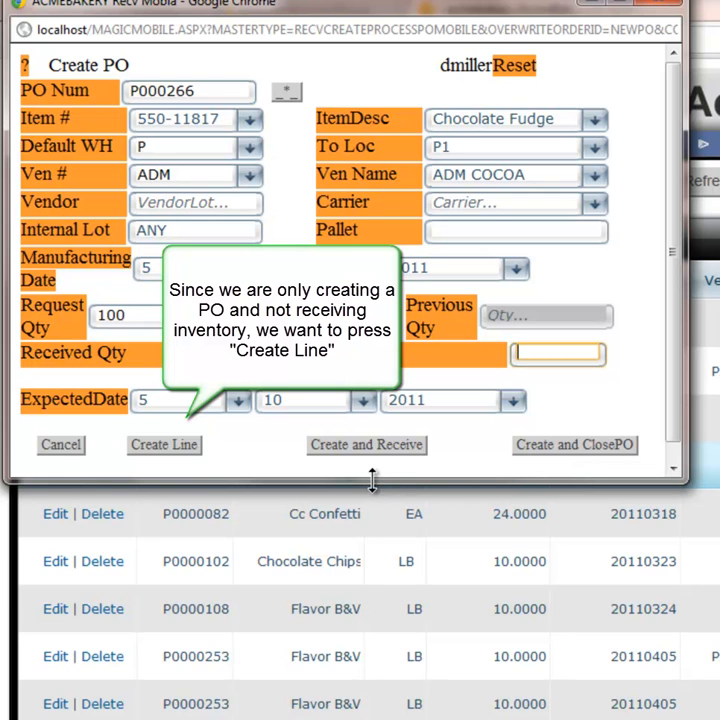
left_click(183, 455)
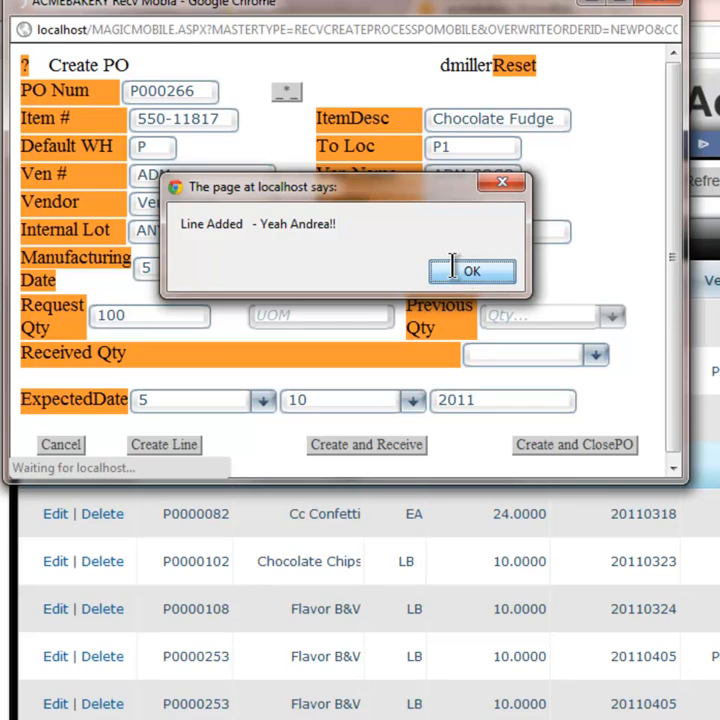
left_click(465, 273)
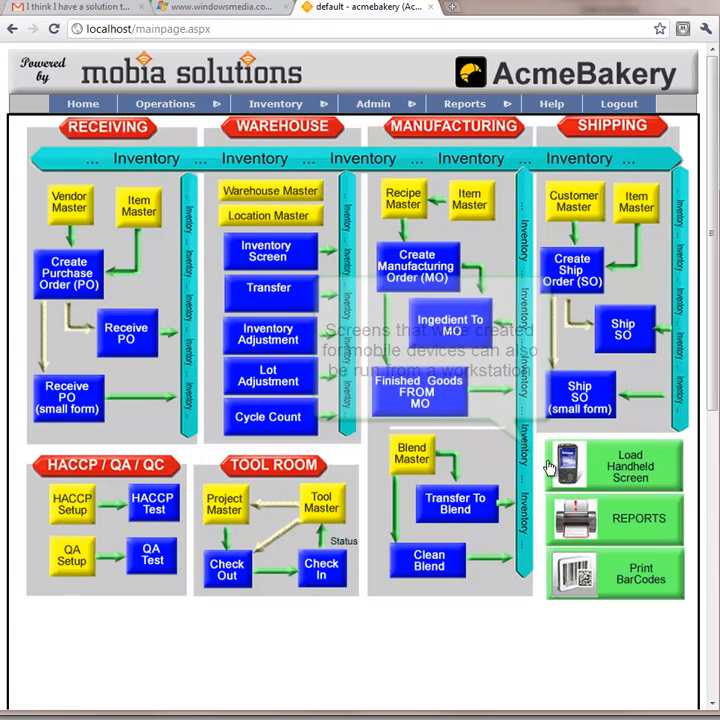
- Load the handheld screen and open its receiving form for receiving by PO
left_click(610, 466)
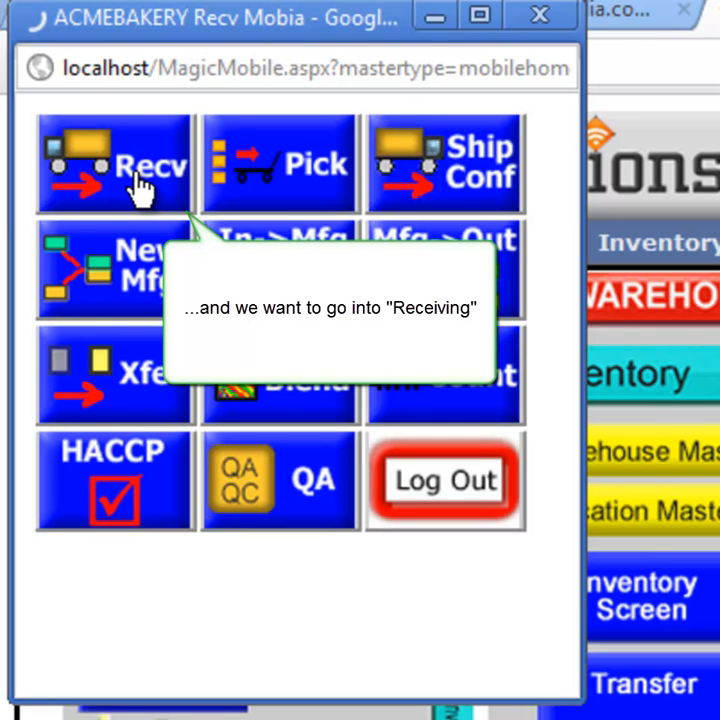
left_click(140, 188)
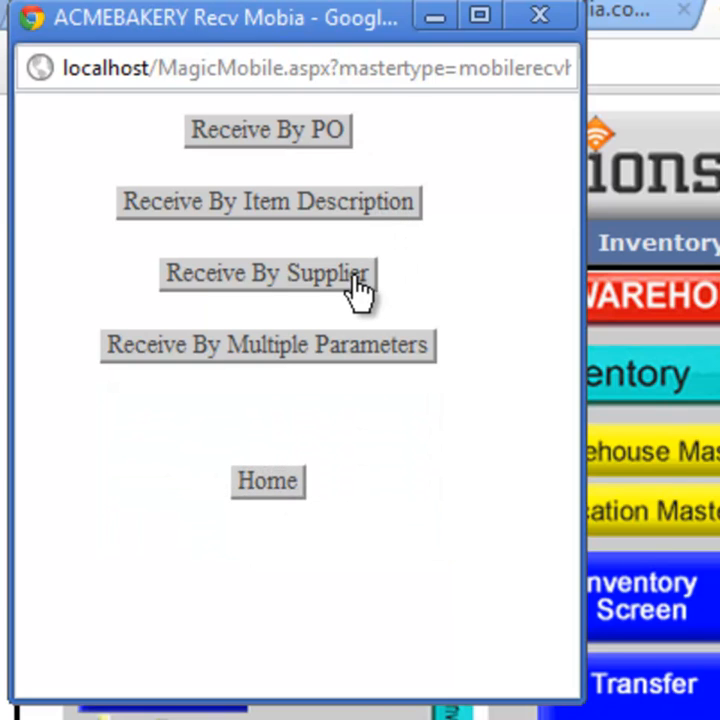
left_click(318, 146)
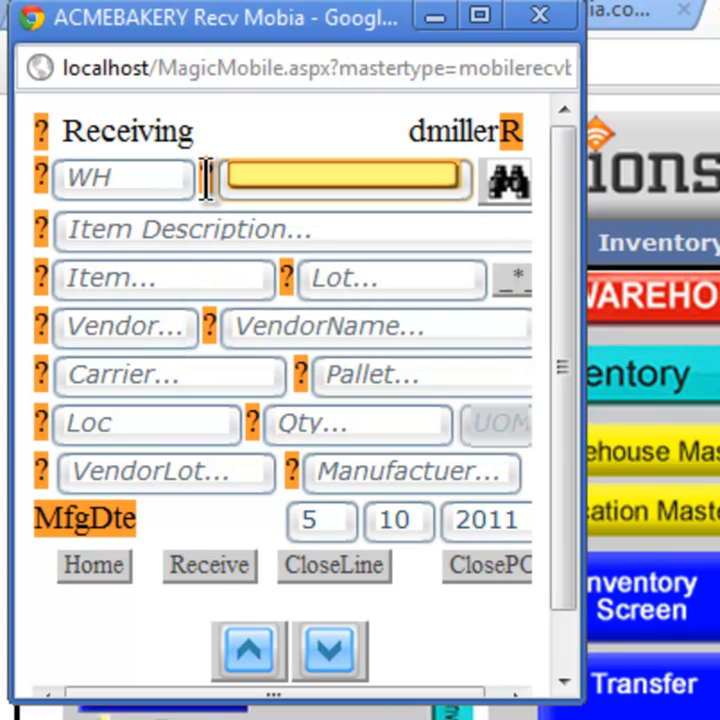
- Read the order ID field's help, then search with the field empty and browse through the matching purchase orders
left_click(207, 184)
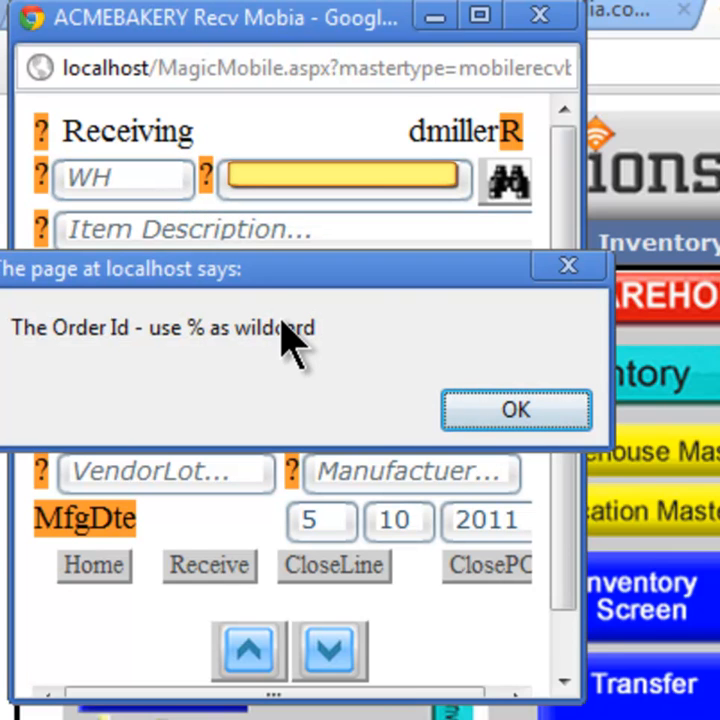
left_click(480, 418)
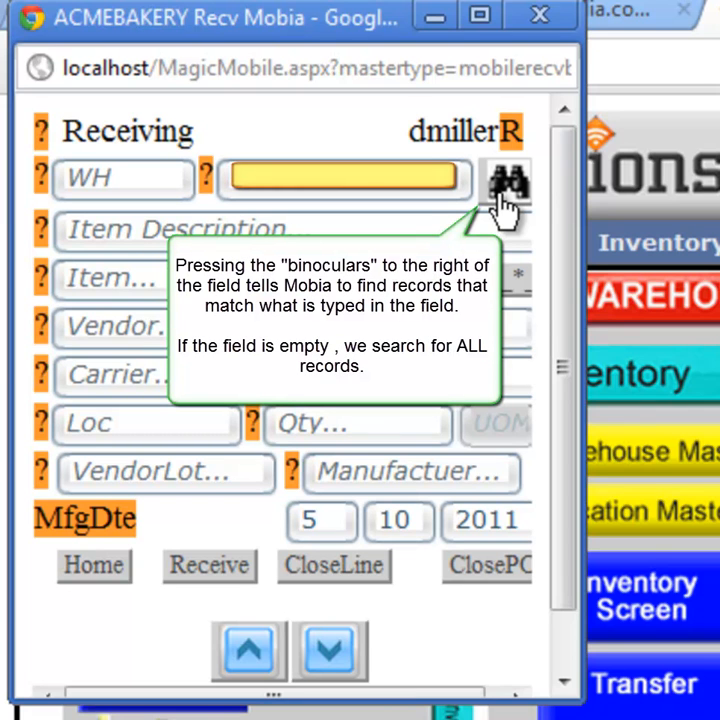
left_click(503, 185)
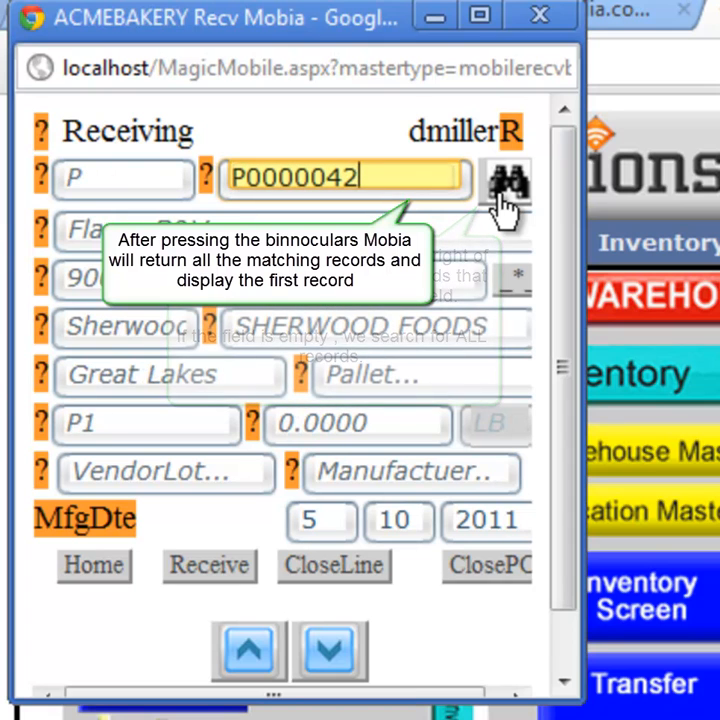
left_click(335, 650)
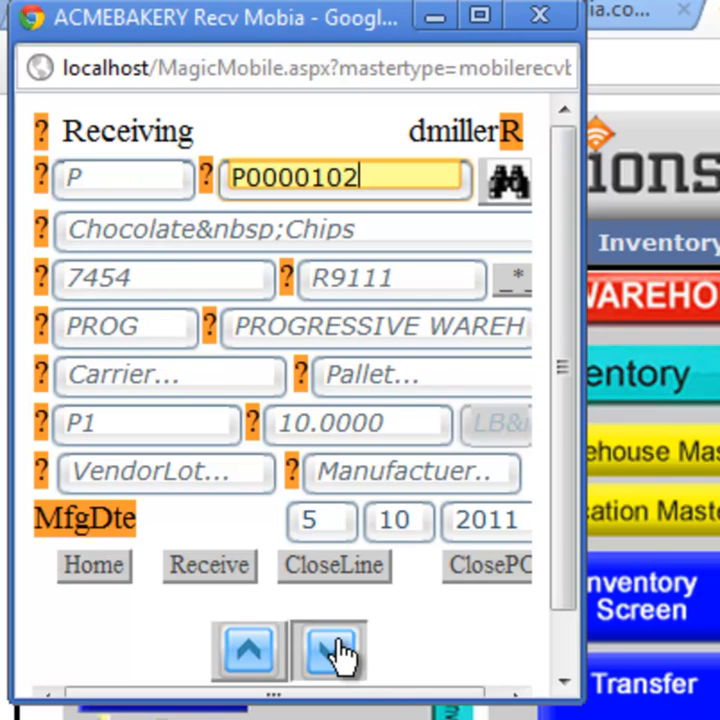
left_click(335, 650)
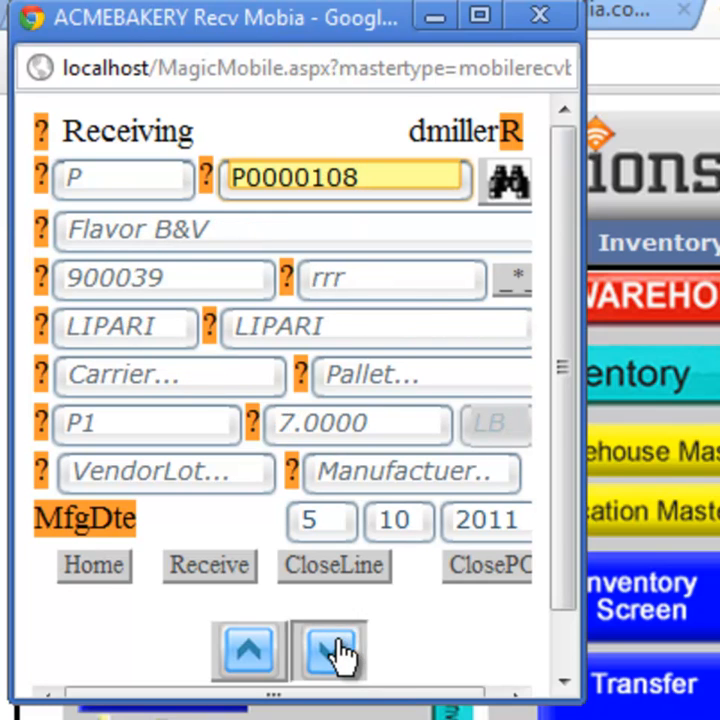
left_click(340, 655)
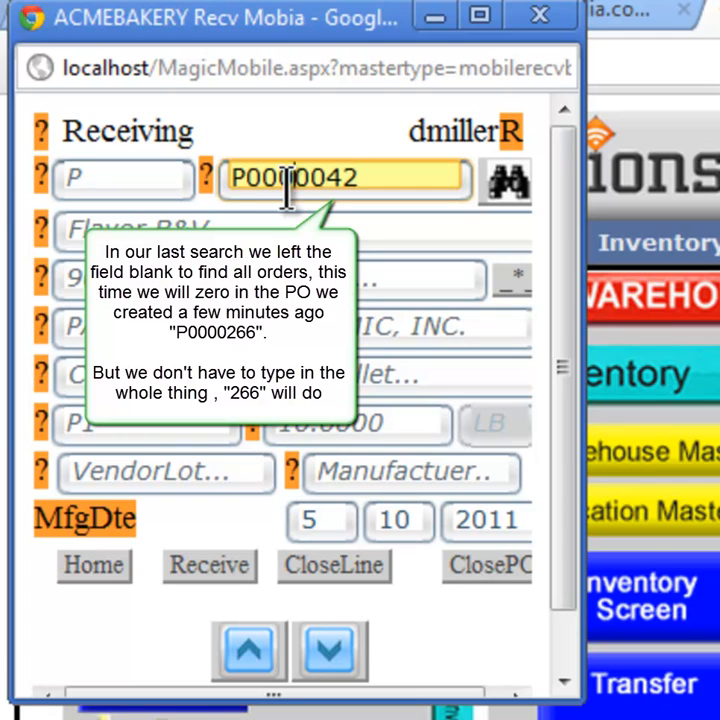
- Find the newly created purchase order by the last three digits of its number and widen the form window slightly
double_click(287, 185)
type("266")
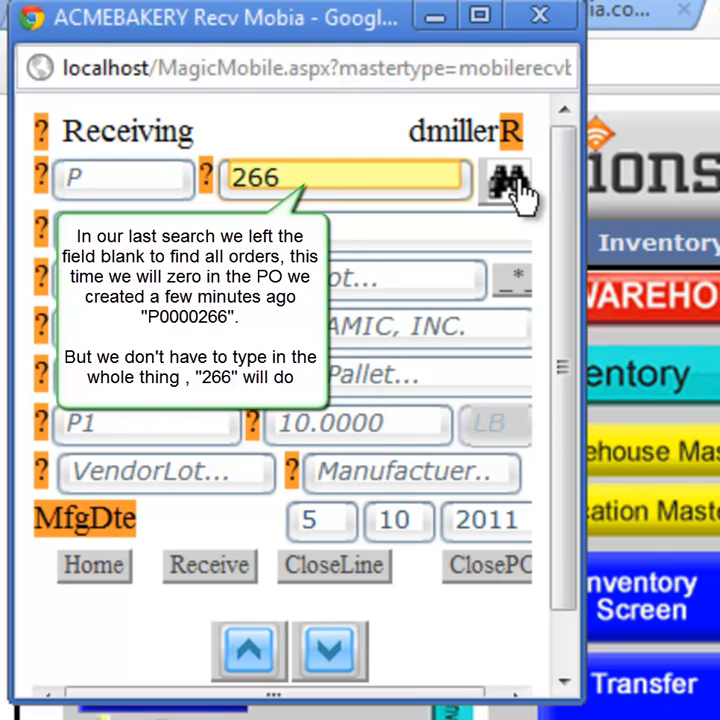
left_click(512, 184)
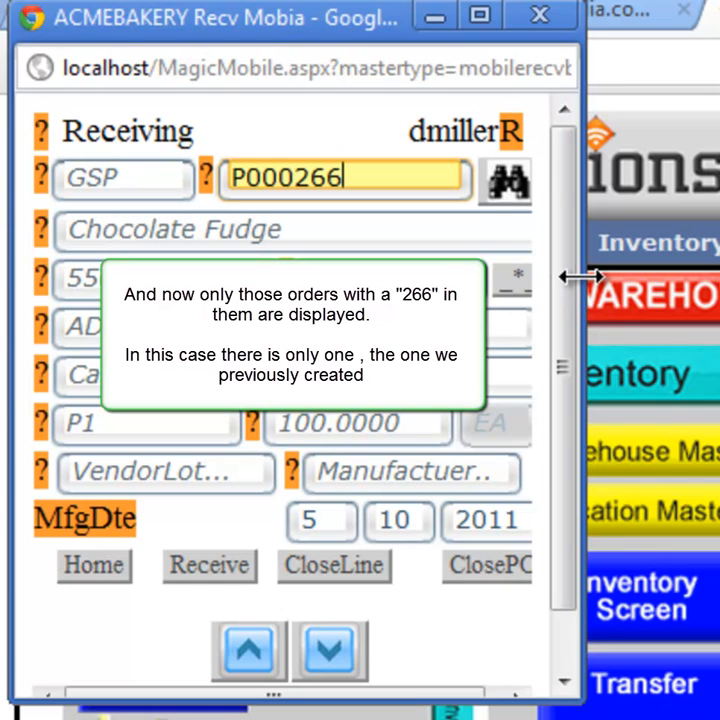
left_click_drag(581, 276, 593, 275)
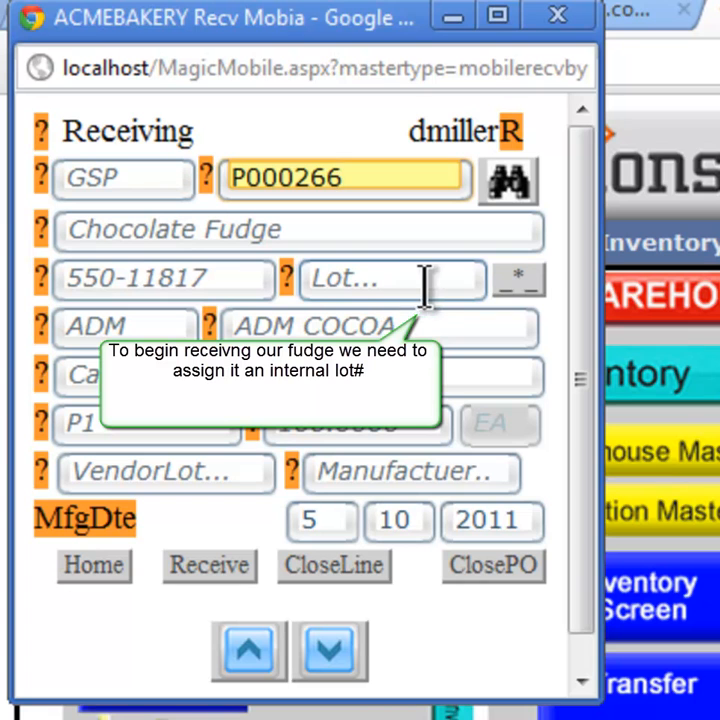
left_click(343, 281)
type("L4343")
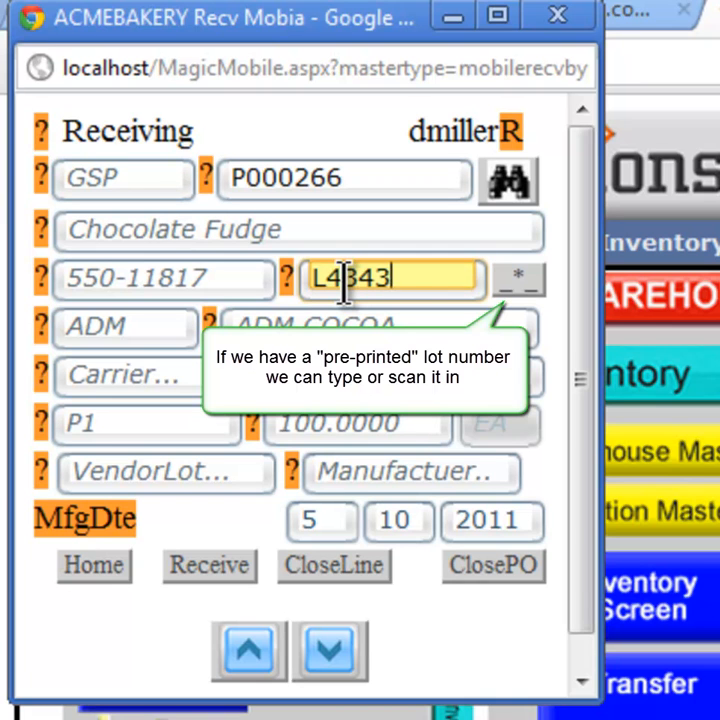
double_click(343, 281)
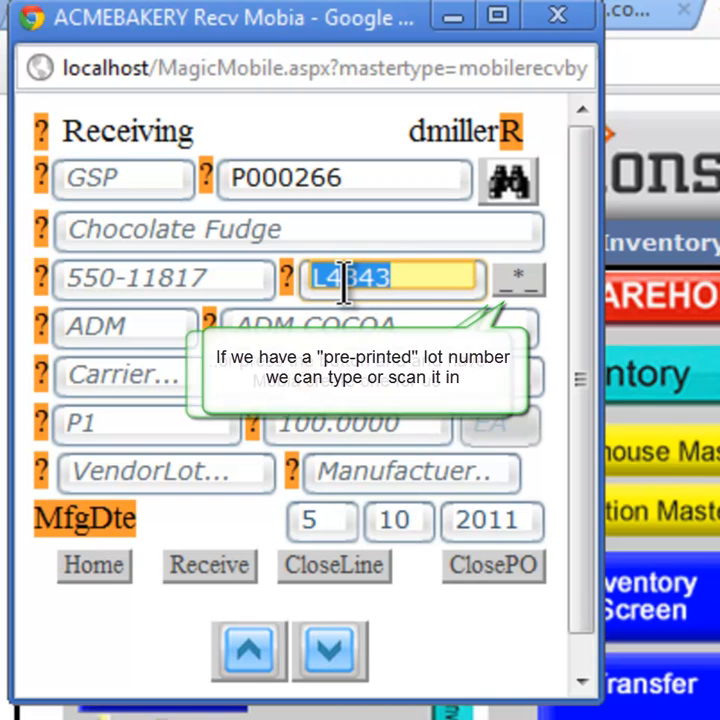
key("BackSpace")
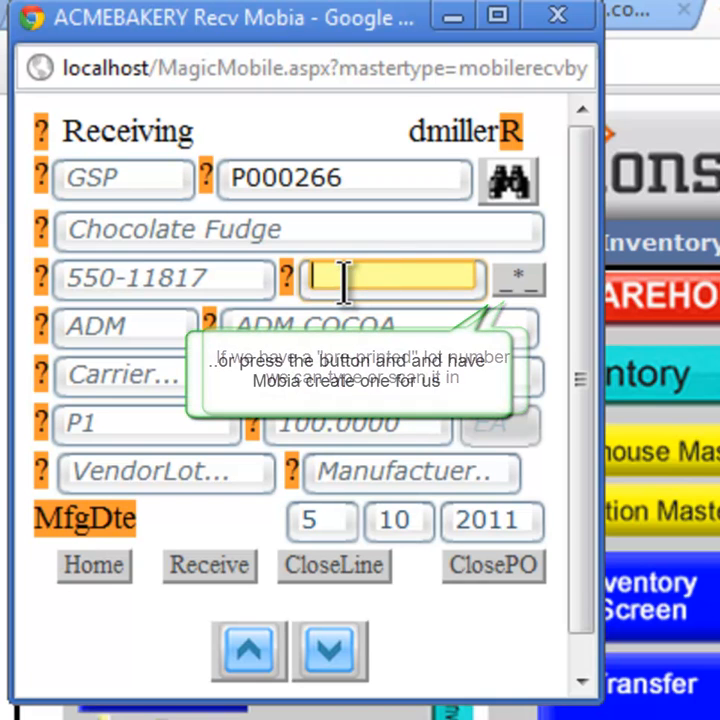
- Generate an internal lot number for the Chocolate Fudge and choose Best Brands from the list of carriers
left_click(525, 290)
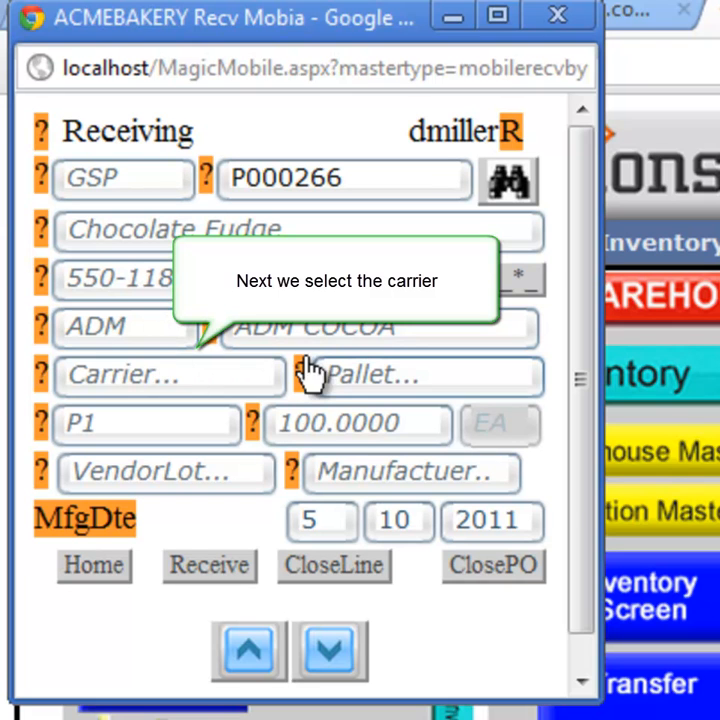
left_click(246, 374)
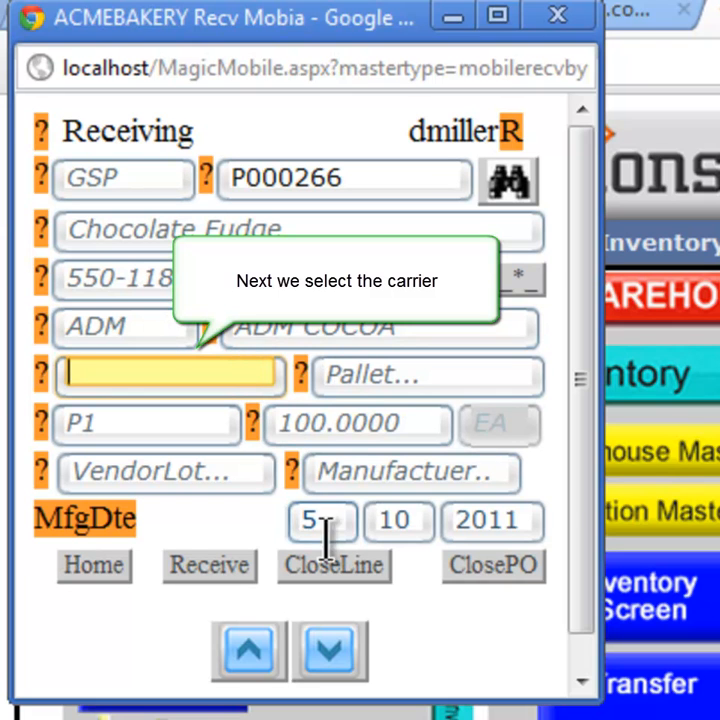
left_click(333, 652)
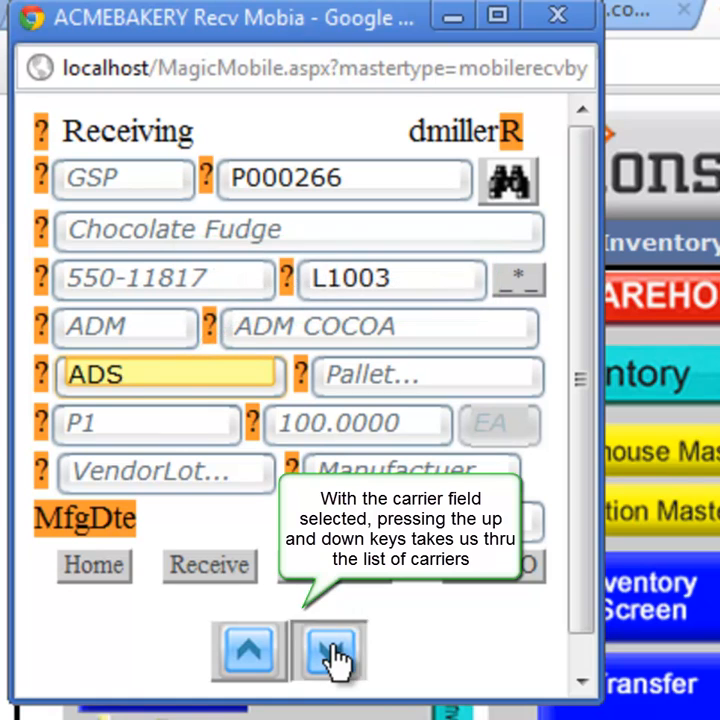
left_click(333, 652)
left_click(333, 652)
left_click(333, 652)
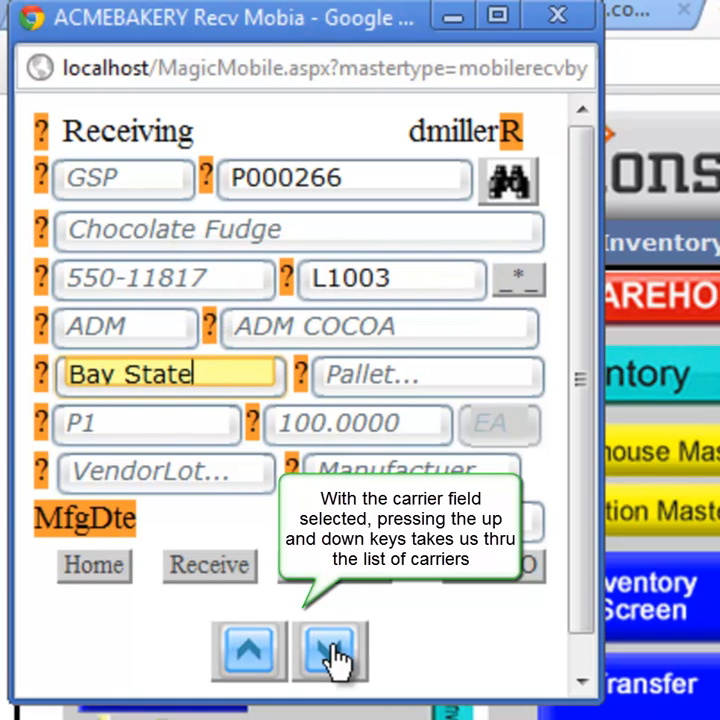
triple_click(120, 374)
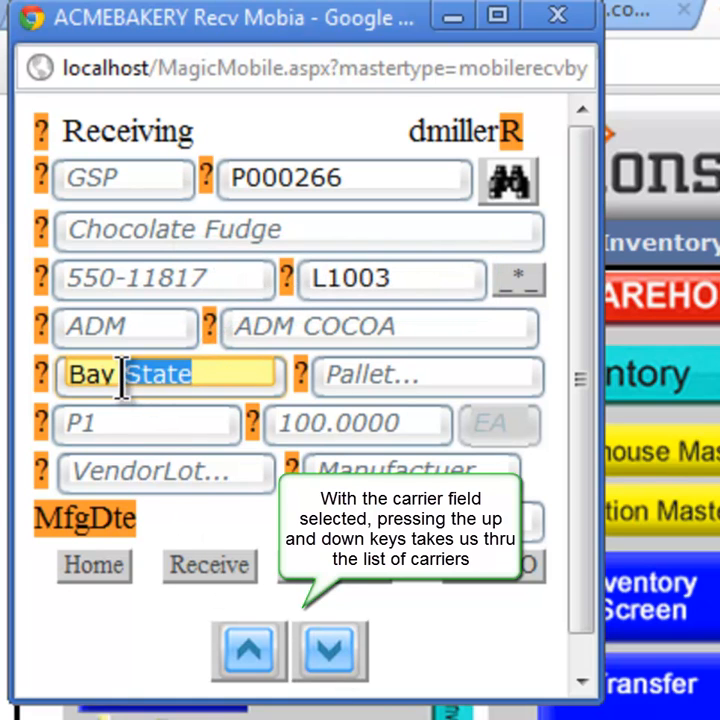
left_click(324, 650)
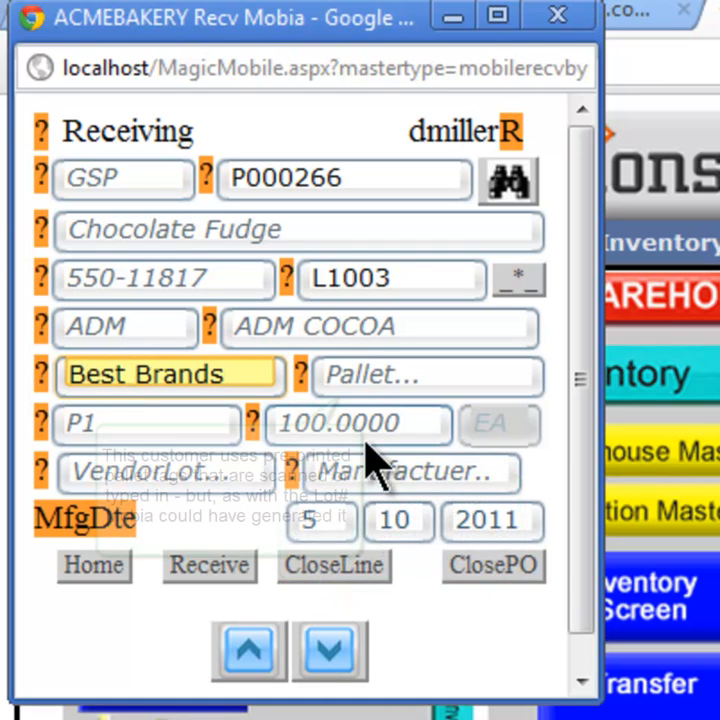
- Enter pallet PL2332 and change the storage location to Bin2
left_click(367, 377)
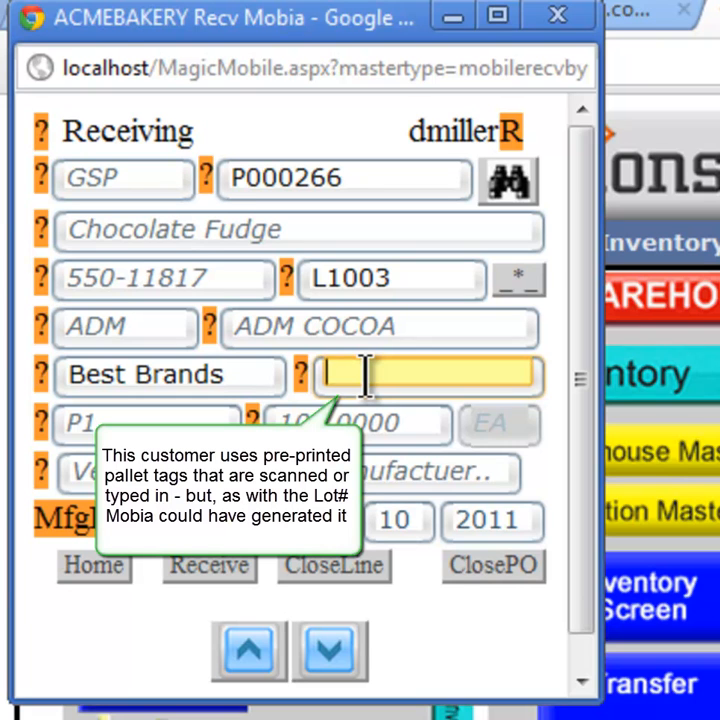
type("PL2332")
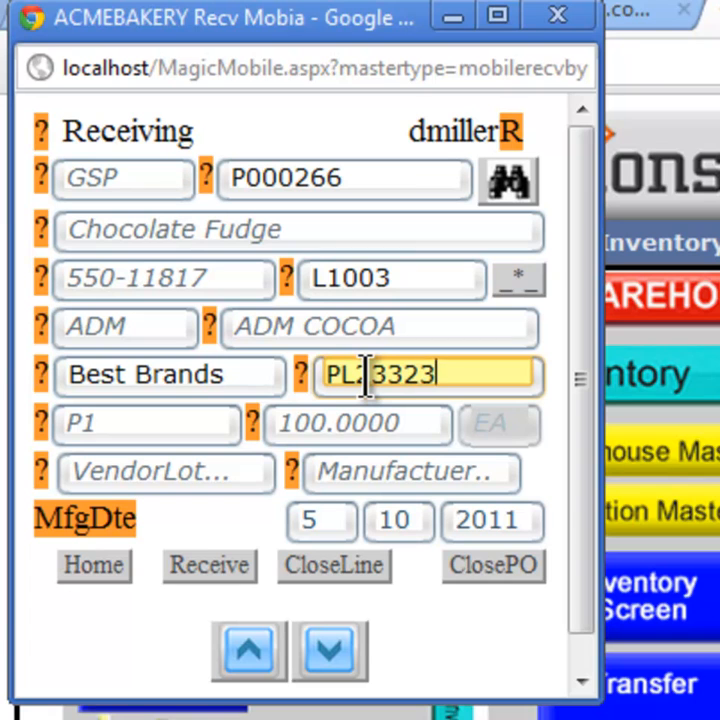
left_click(204, 421)
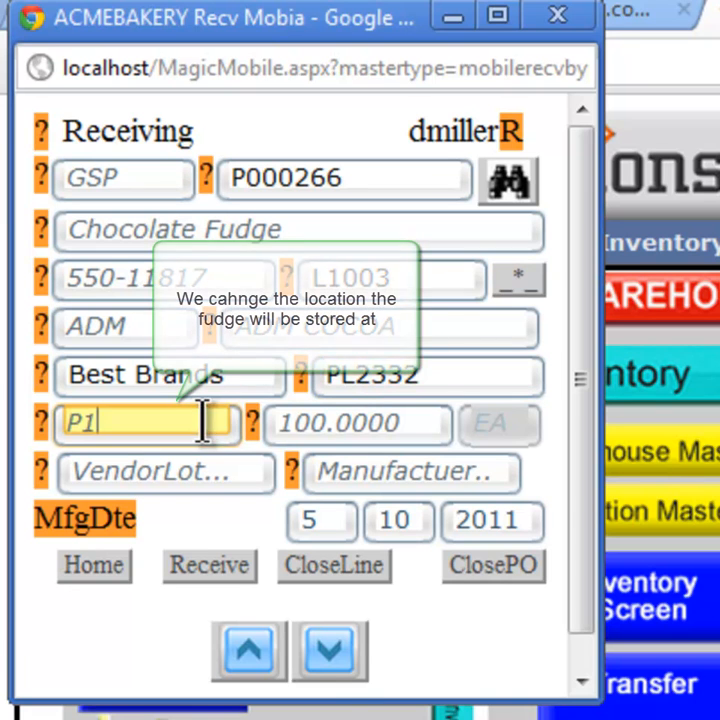
type("Bin2")
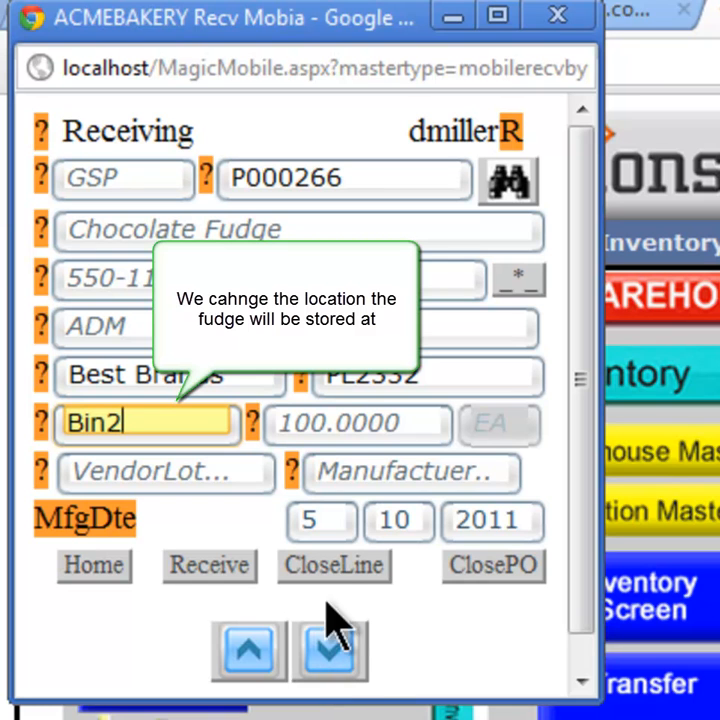
- Set the received quantity of Chocolate Fudge to 90
left_click(310, 423)
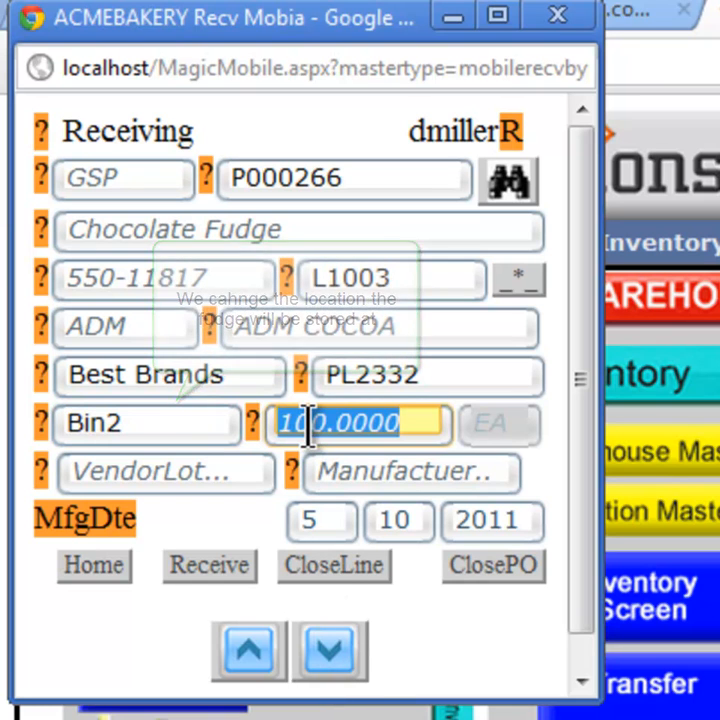
type("90")
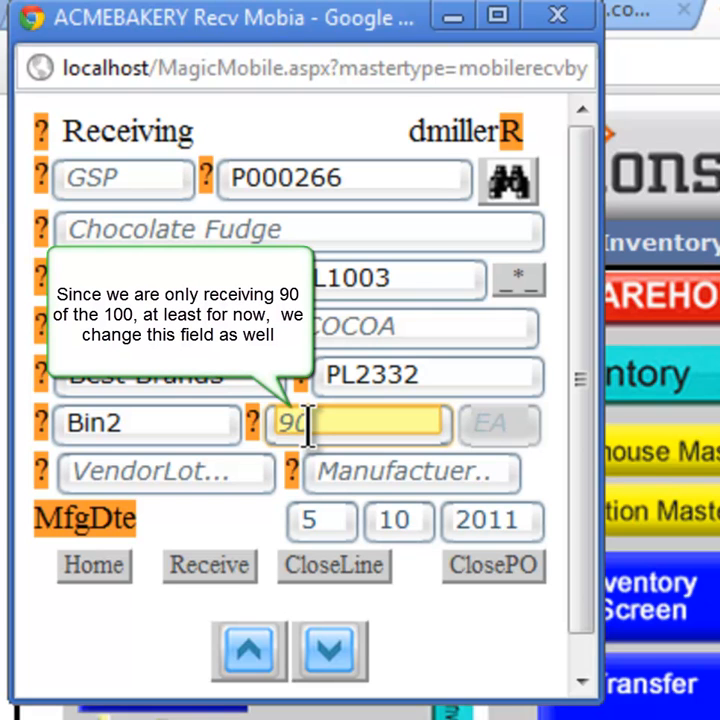
key("Tab")
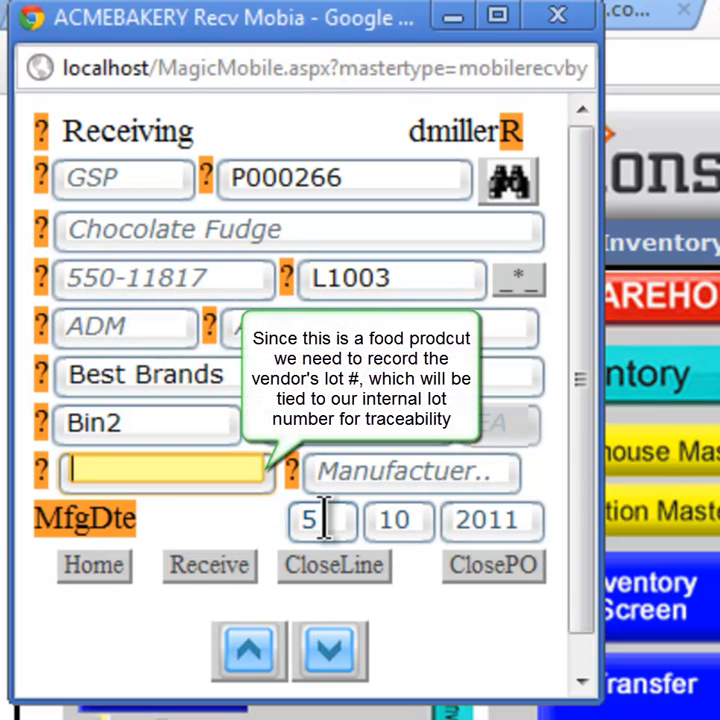
- Read the vendor lot field's help, then enter VL2333 as the vendor lot
left_click(41, 470)
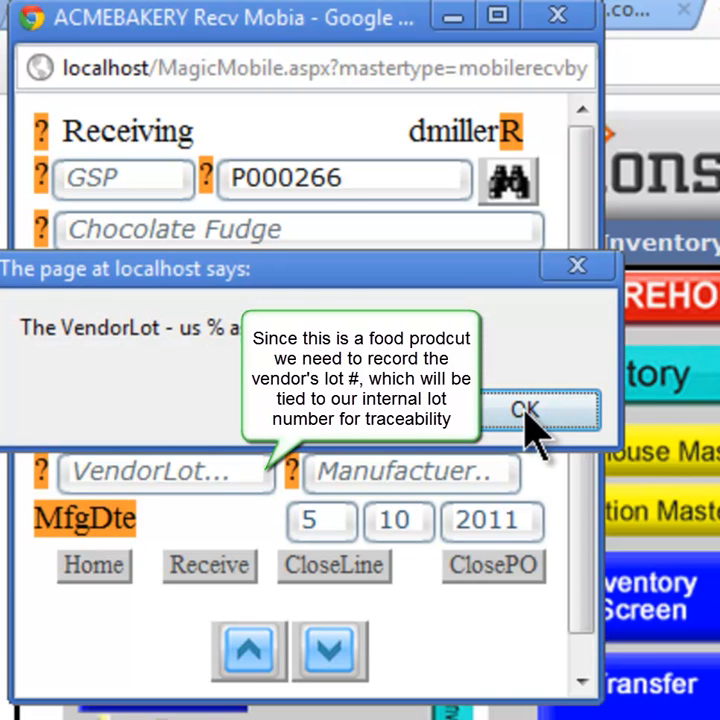
left_click(527, 412)
left_click(176, 466)
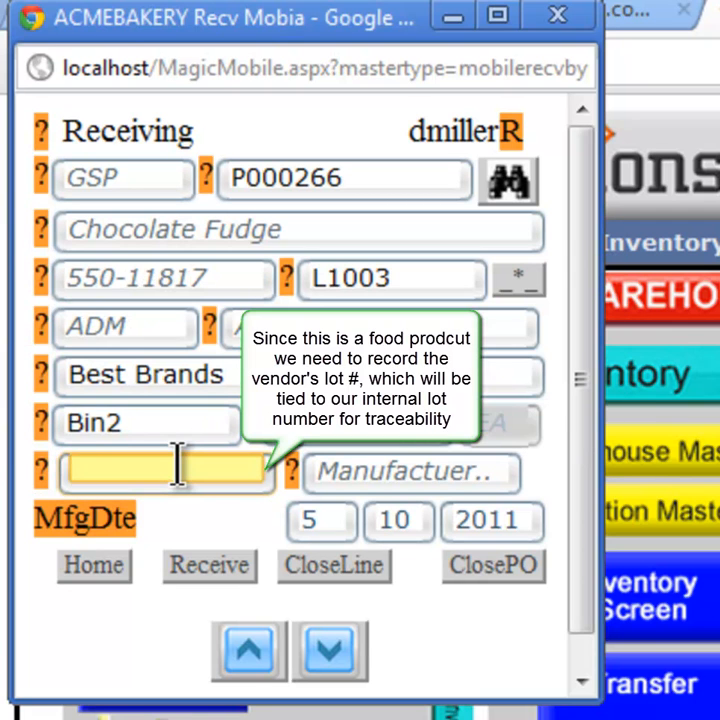
type("VL23")
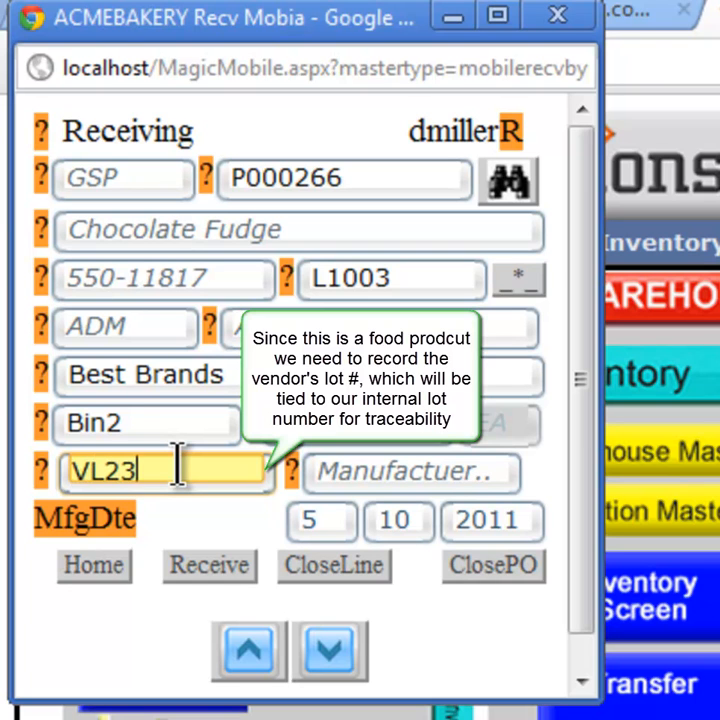
type("33")
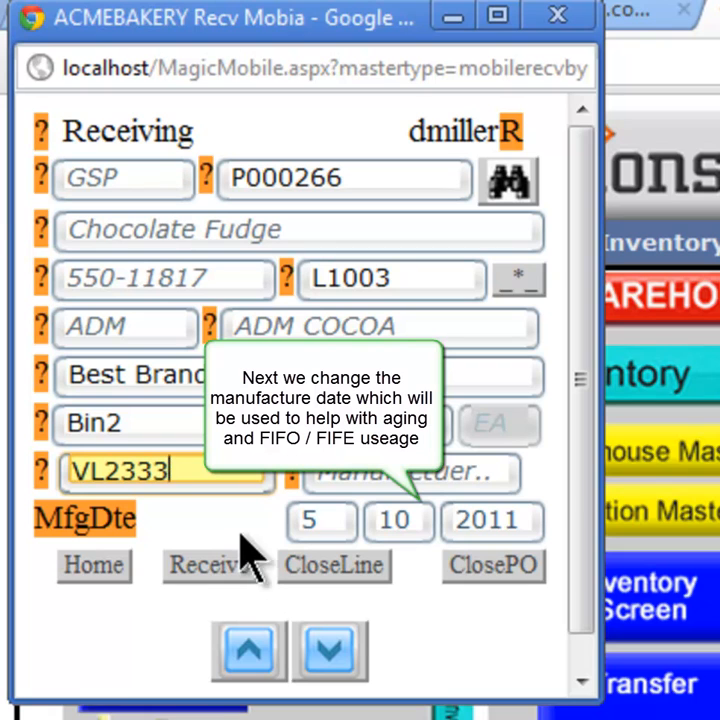
- Set the manufacture date's day to 8, adjust its month, and process the receipt
left_click(392, 520)
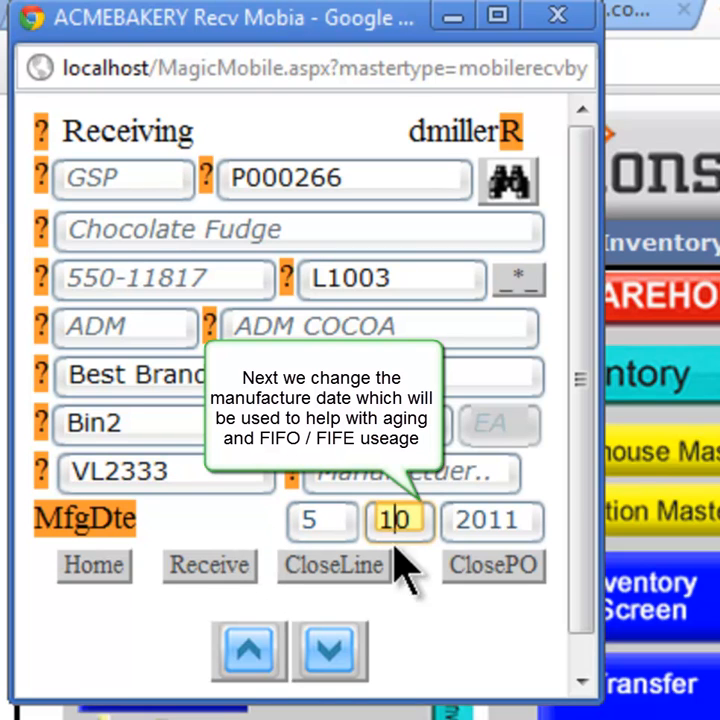
left_click(258, 658)
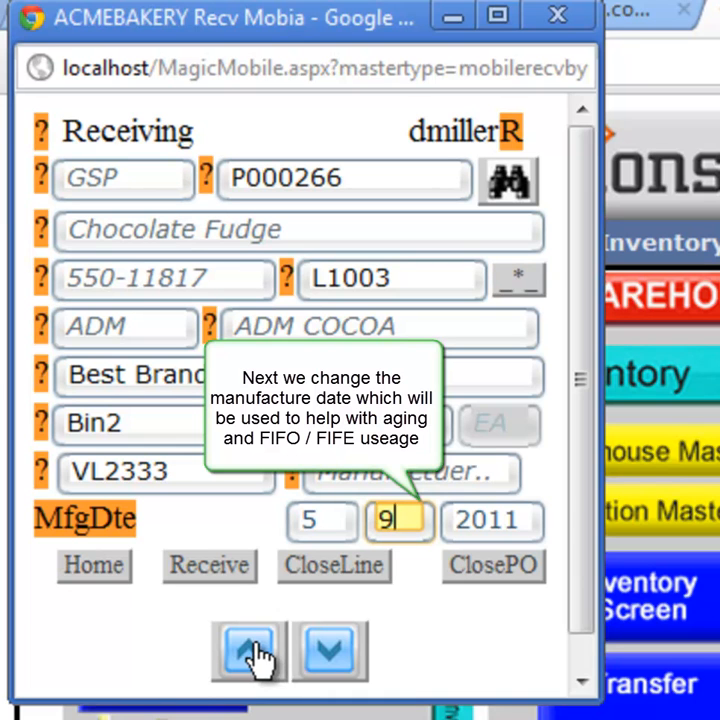
left_click(260, 656)
left_click(318, 519)
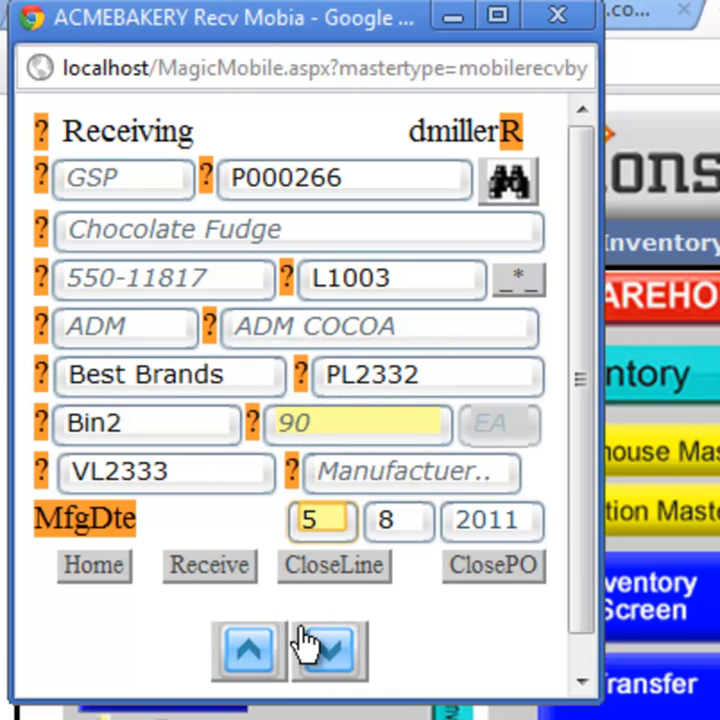
left_click(265, 662)
left_click(268, 668)
left_click(468, 587)
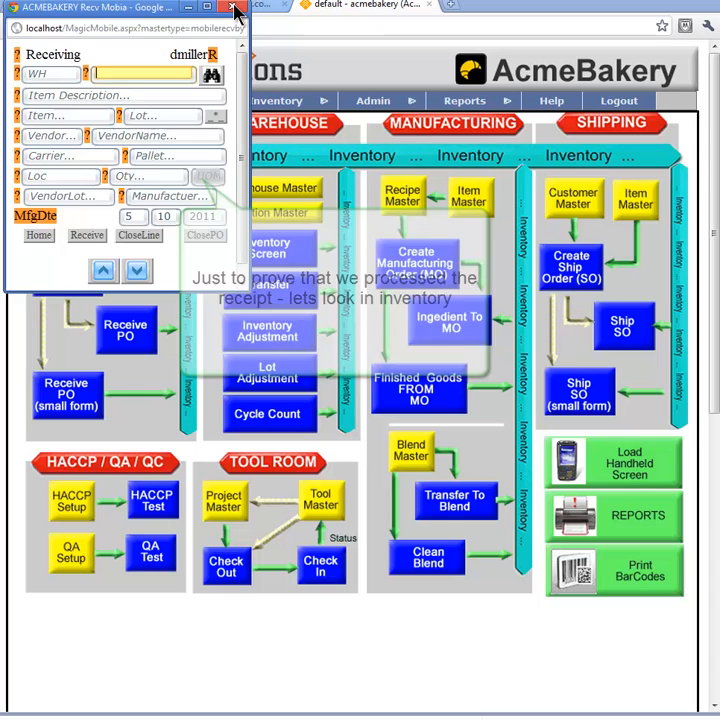
- Close the handheld receiving form and open the inventory screen from the main page's warehouse section
left_click(234, 10)
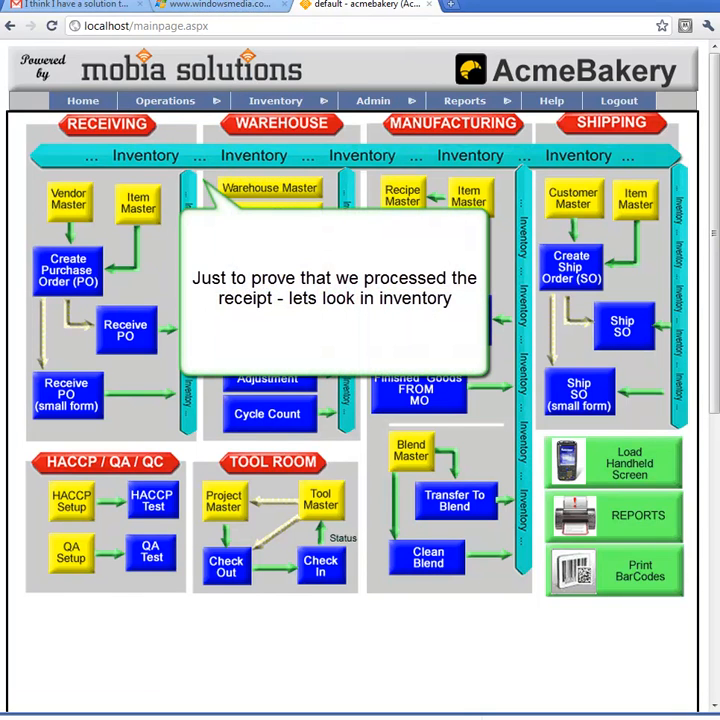
mouse_move(236, 190)
left_click(270, 249)
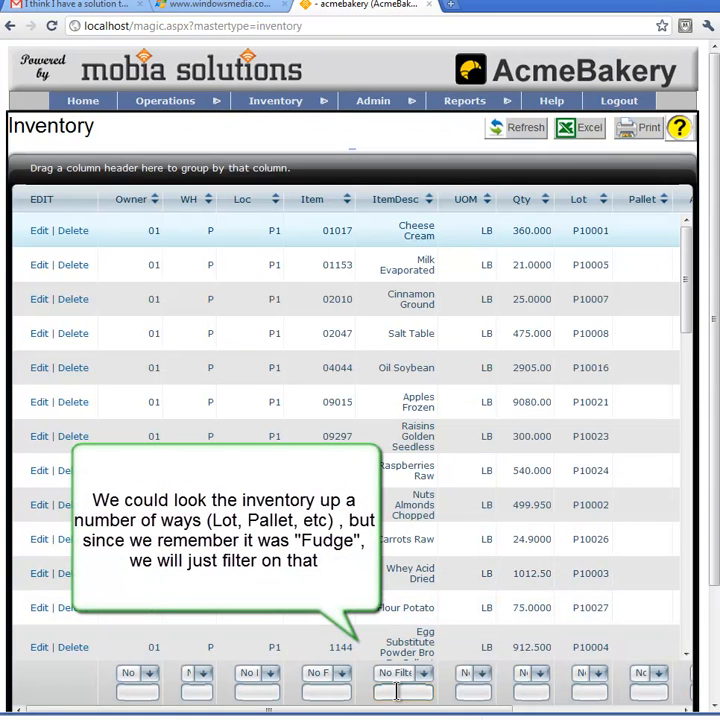
- Filter the inventory list to items whose description contains "fudge"
type("udge")
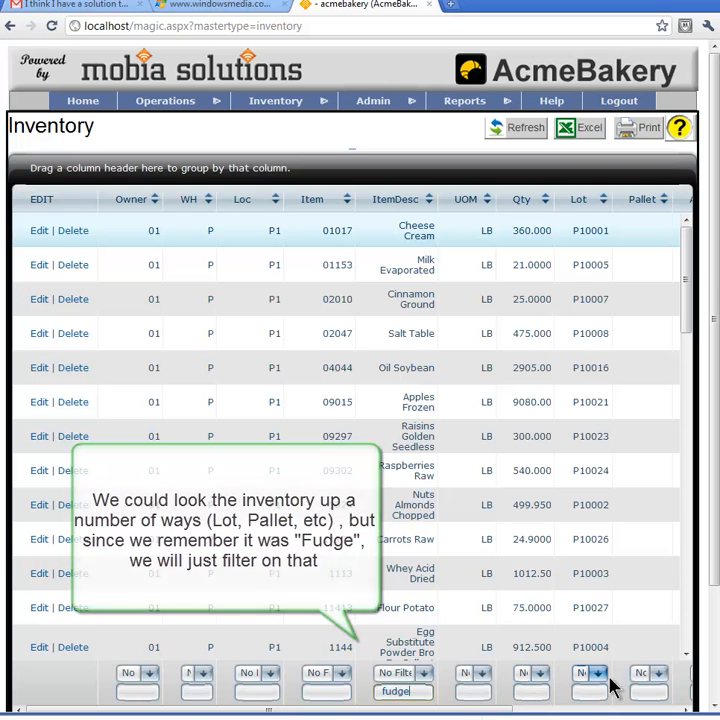
left_click_drag(714, 582, 683, 648)
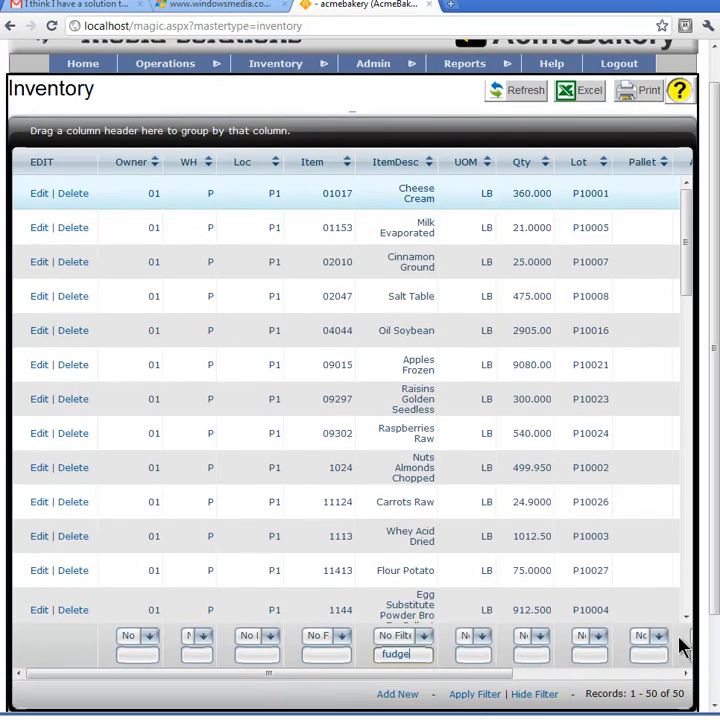
left_click(474, 694)
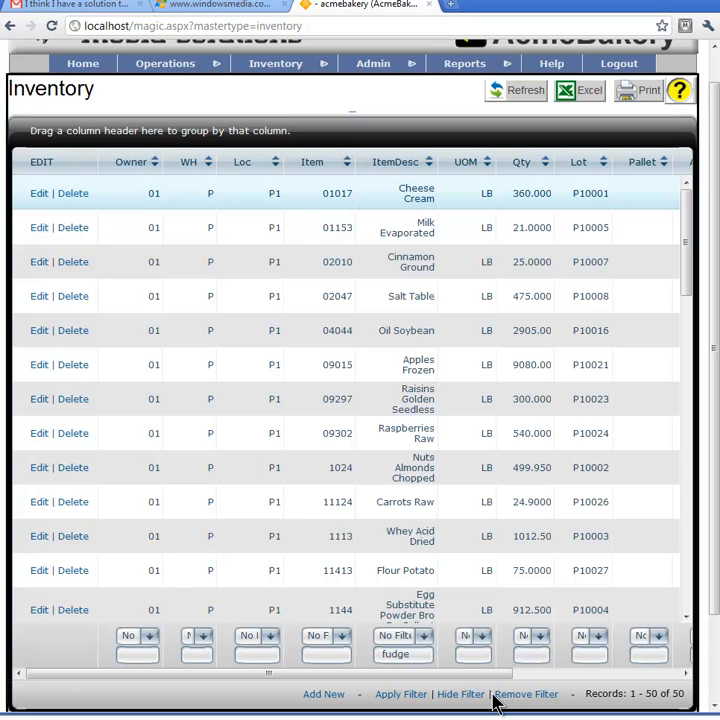
left_click(424, 637)
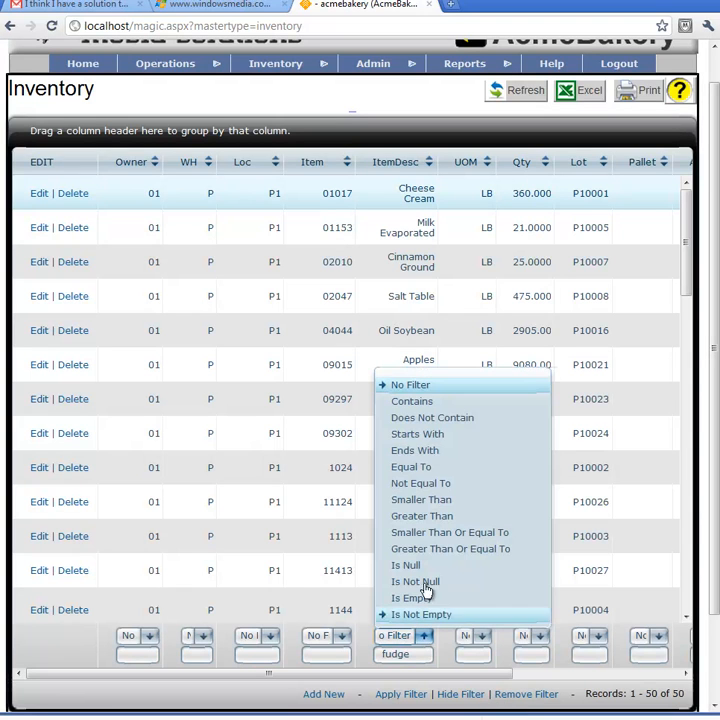
left_click(415, 401)
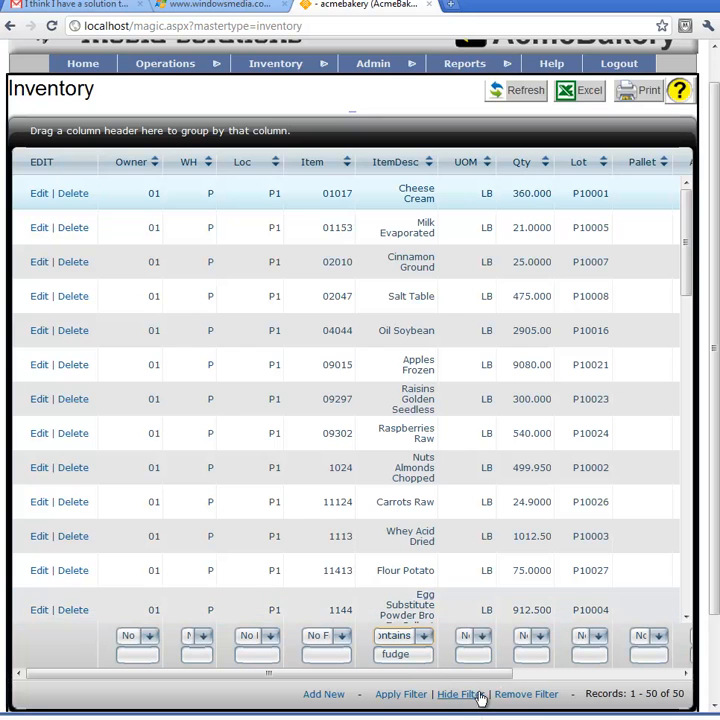
left_click(395, 695)
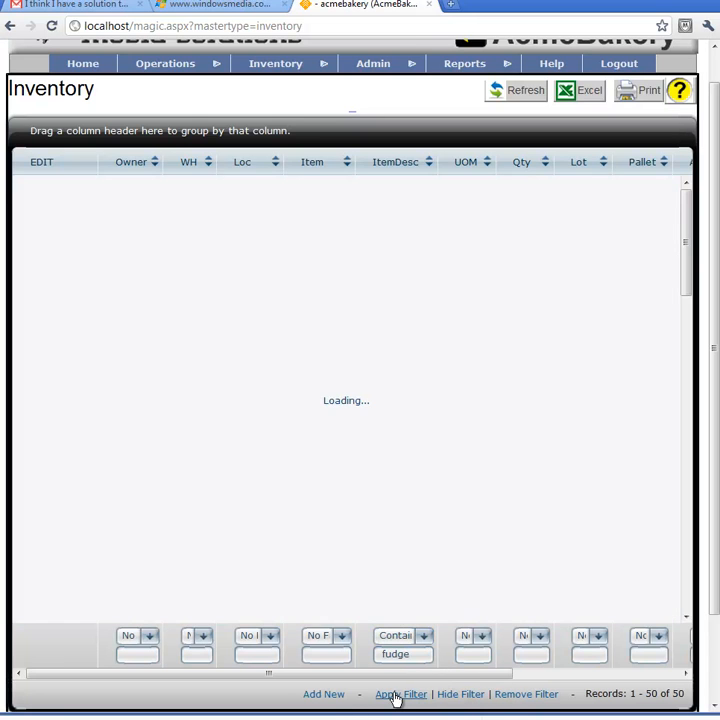